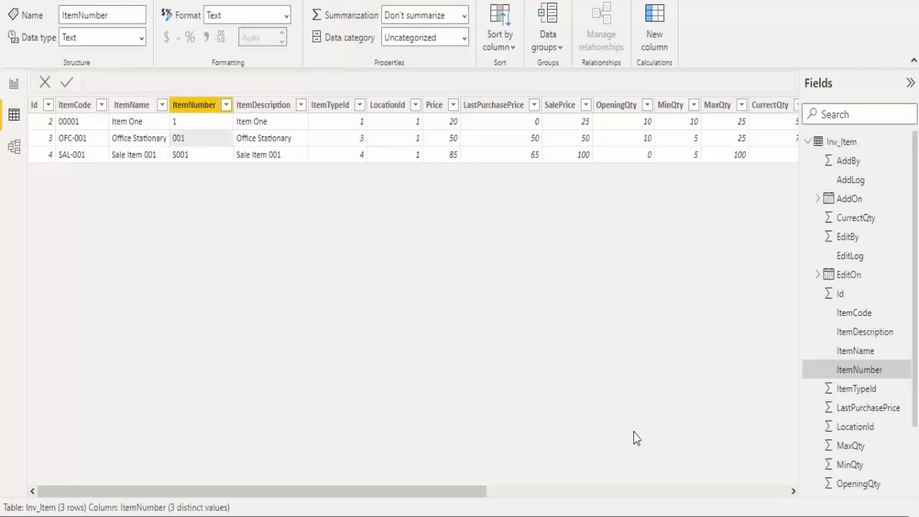
pyautogui.moveTo(470, 494); pyautogui.dragTo(772, 495)
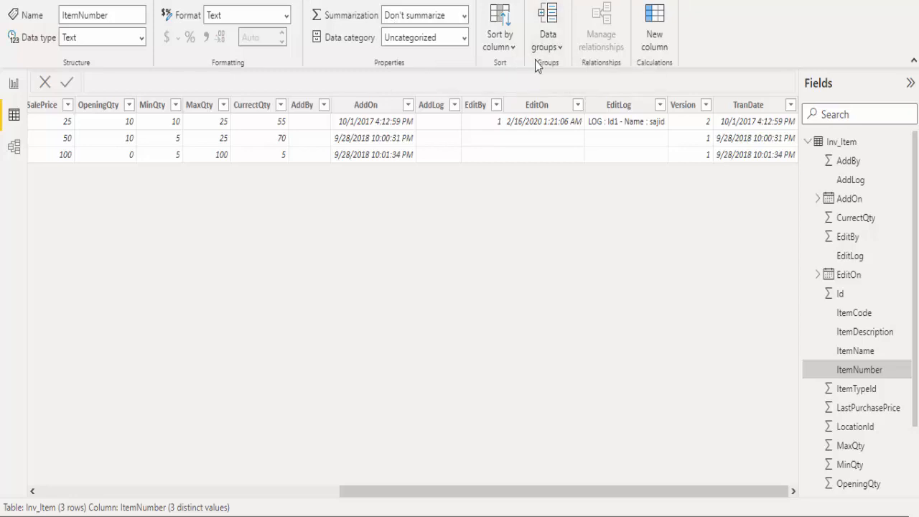
pyautogui.click(655, 17)
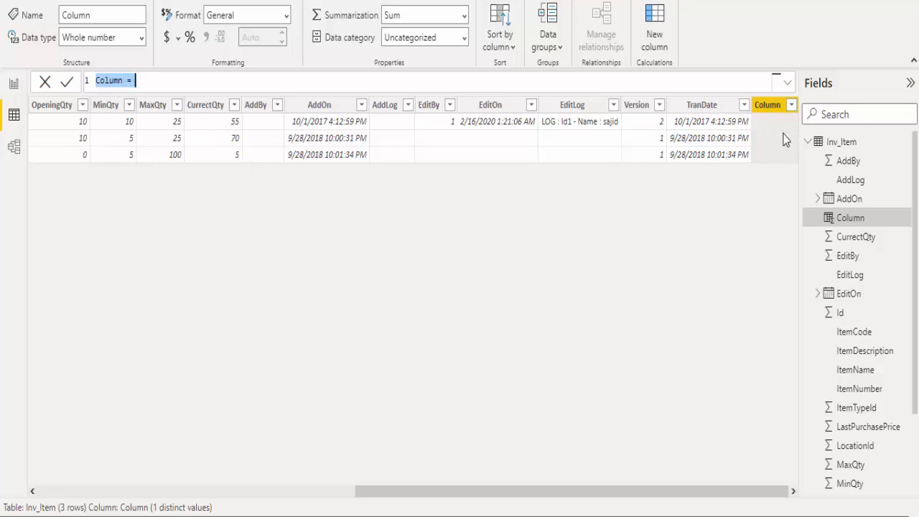
pyautogui.press('Escape')
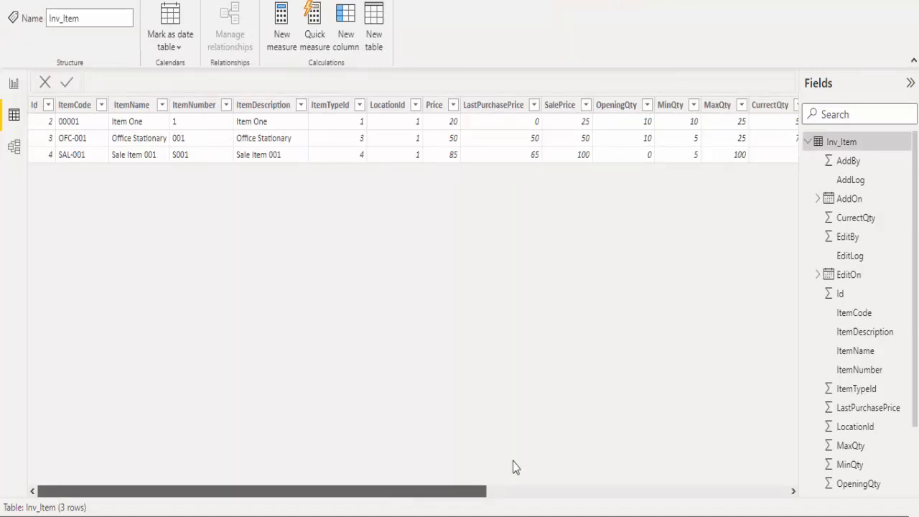
# Add a new calculated column to the Inv_Item table and start editing its formula.
pyautogui.hscroll(10, 515, 466)
pyautogui.hscroll(-1, 768, 441)
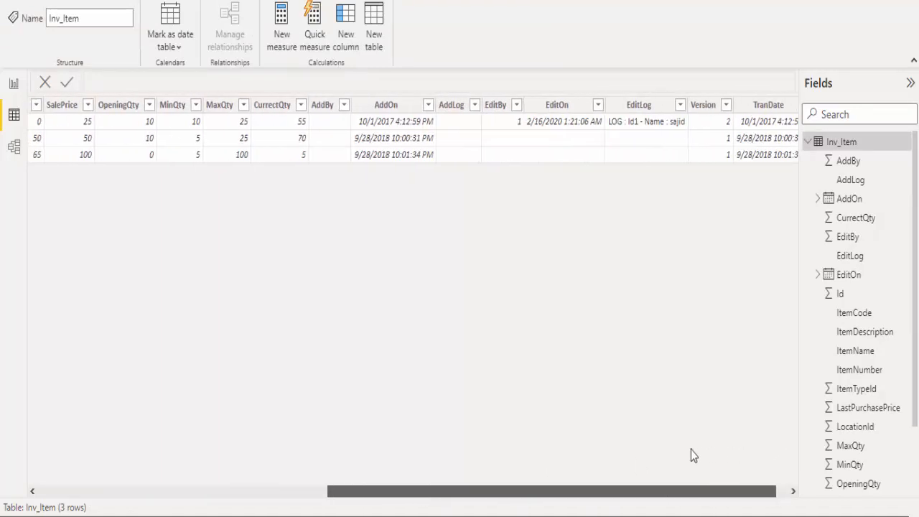
pyautogui.hscroll(-8, 469, 380)
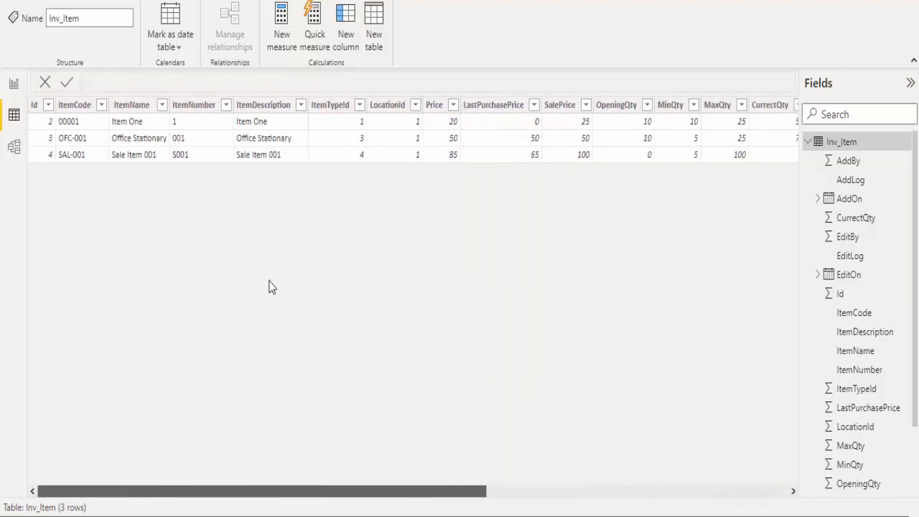
pyautogui.click(357, 44)
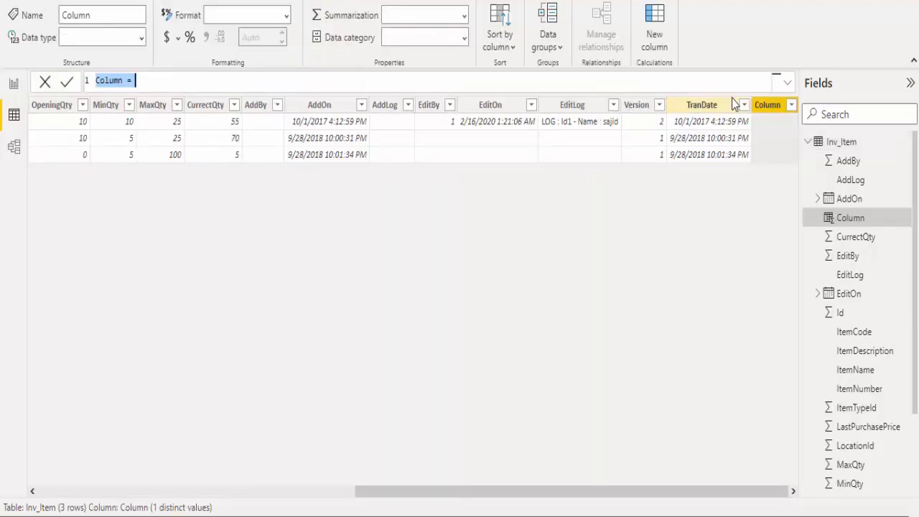
pyautogui.click(197, 85)
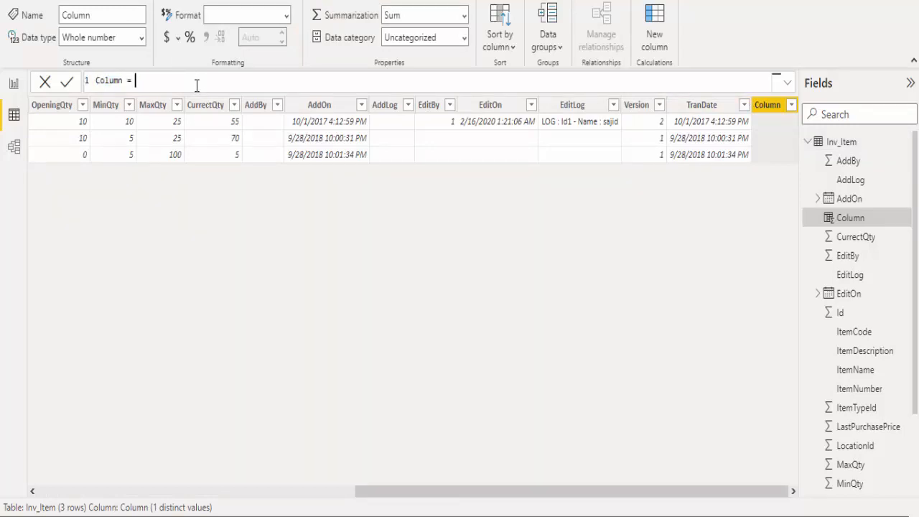
# Rename the new calculated column Test in its formula, leaving the expression after the equals sign empty.
pyautogui.press('Left')
pyautogui.press('Left')
pyautogui.press('Left')
pyautogui.press('BackSpace')
pyautogui.press('BackSpace')
pyautogui.press('BackSpace')
pyautogui.press('BackSpace')
pyautogui.press('BackSpace')
pyautogui.press('BackSpace')
pyautogui.write('Res')
pyautogui.press('BackSpace')
pyautogui.press('BackSpace')
pyautogui.press('BackSpace')
pyautogui.write('Test')
pyautogui.press('Return')
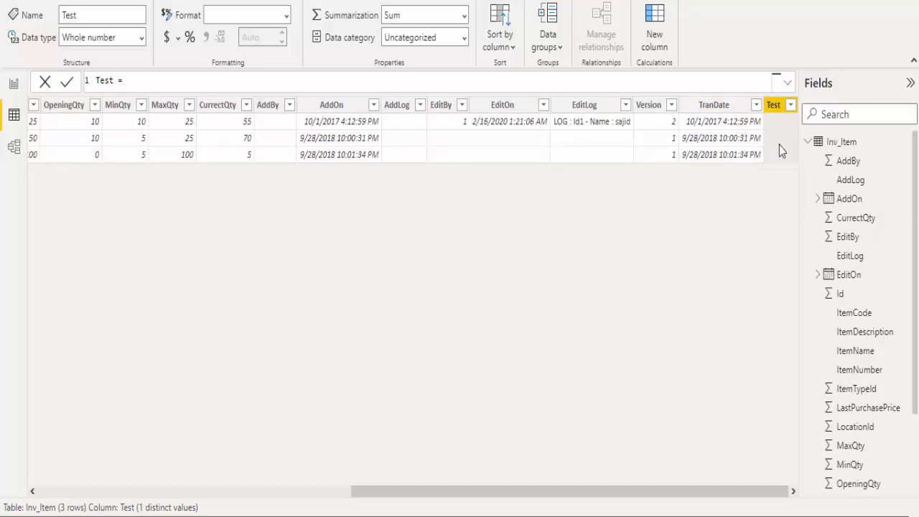
pyautogui.click(791, 106)
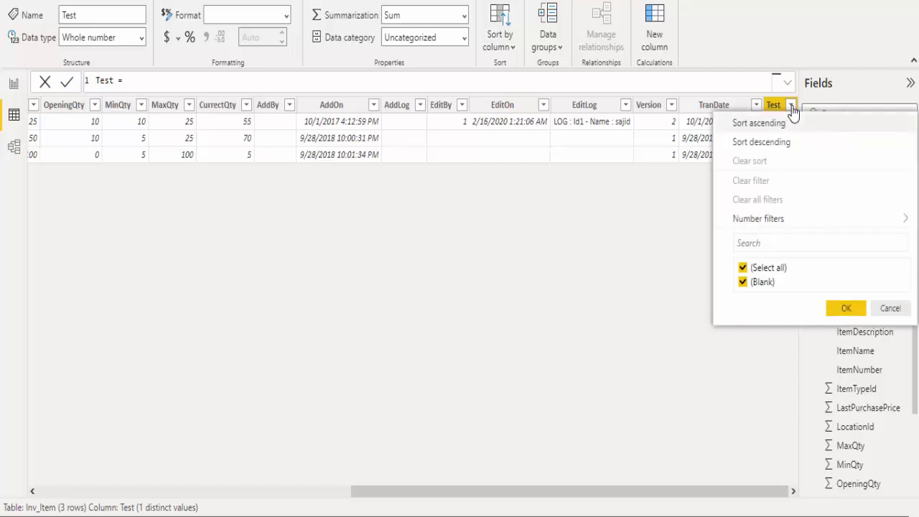
pyautogui.click(591, 286)
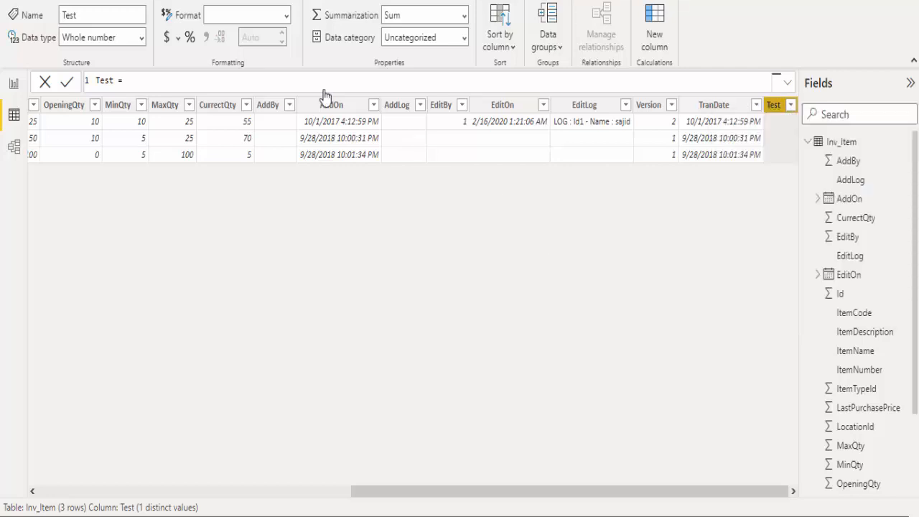
# Return to Power BI Desktop and try Right() without arguments as the Test column's formula.
pyautogui.click(288, 87)
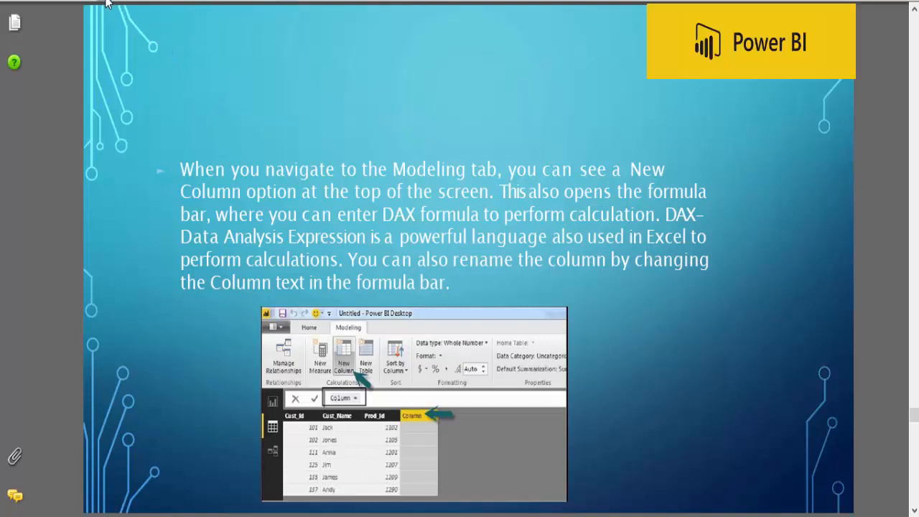
pyautogui.click(105, 1)
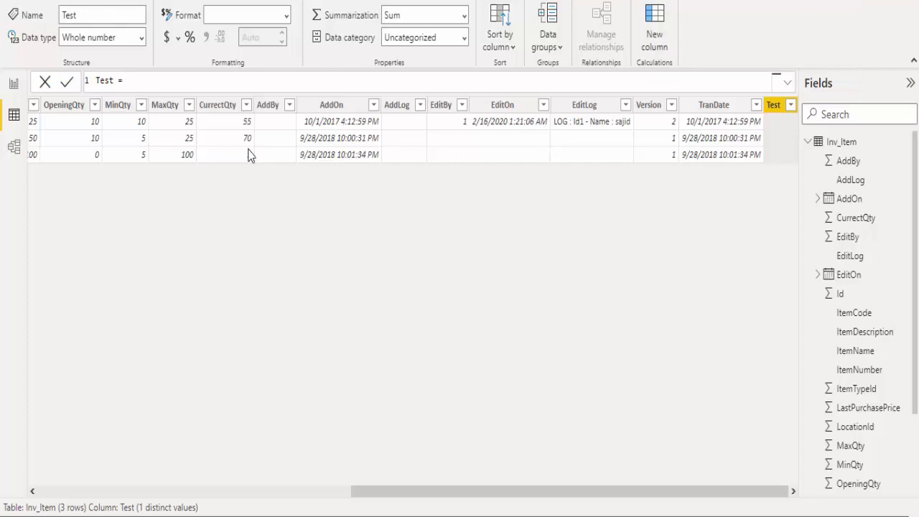
pyautogui.write('Right')
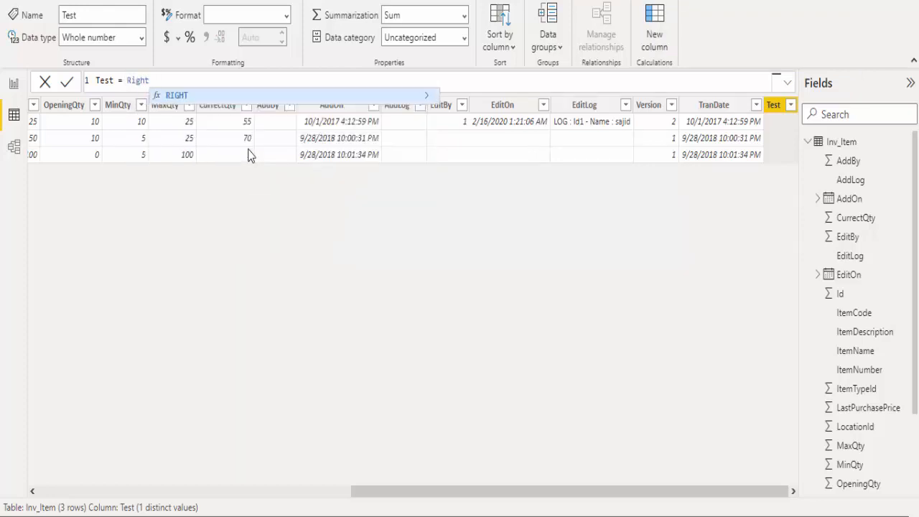
pyautogui.write('(')
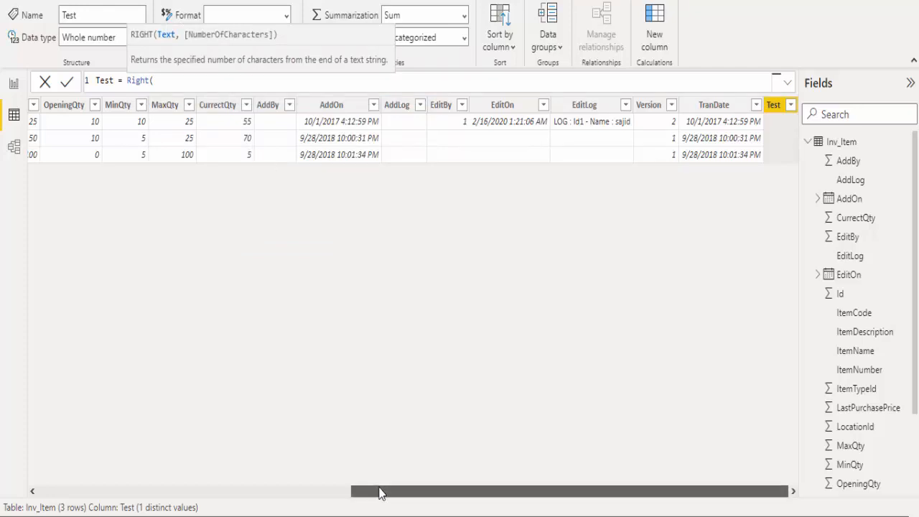
pyautogui.moveTo(379, 491); pyautogui.dragTo(46, 411)
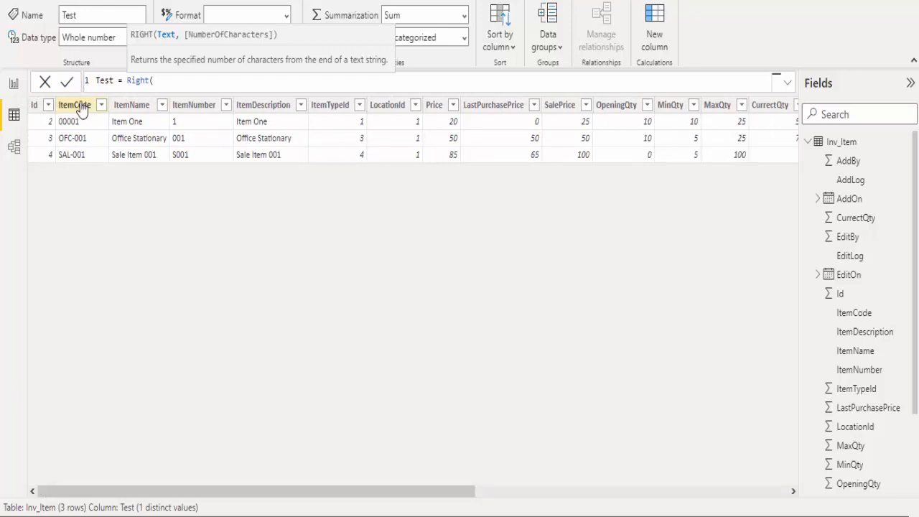
pyautogui.write(')')
pyautogui.press('Return')
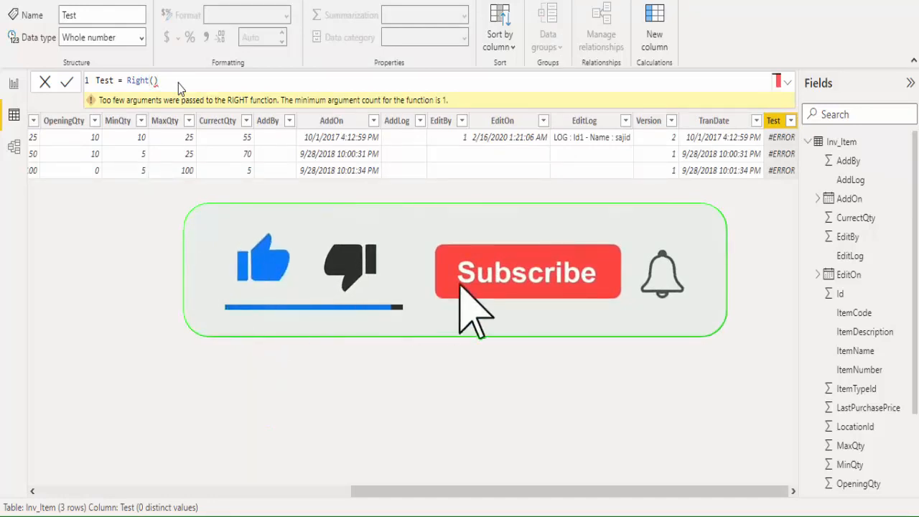
# Complete the formula as Test = Right(Inv_Item[ItemCode],3) and apply it to the column.
pyautogui.click(178, 84)
pyautogui.press('BackSpace')
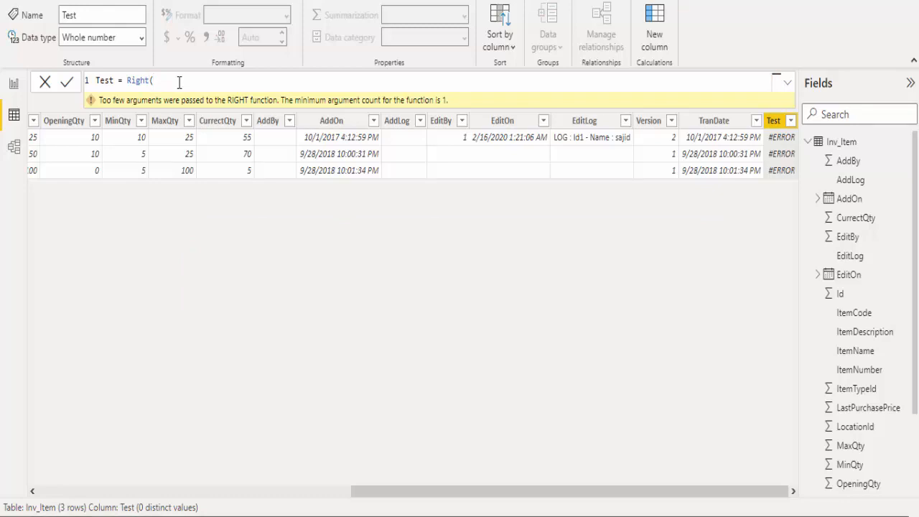
pyautogui.write('ite')
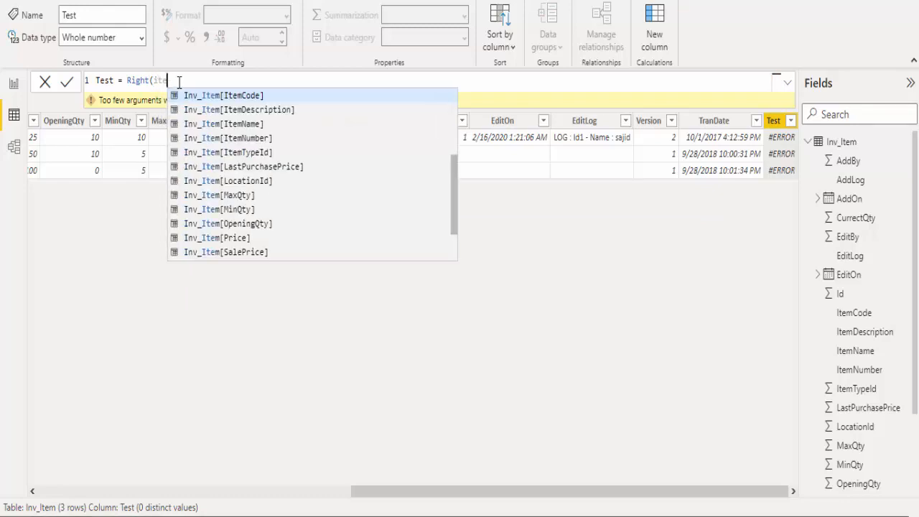
pyautogui.press('Down')
pyautogui.press('Up')
pyautogui.press('Tab')
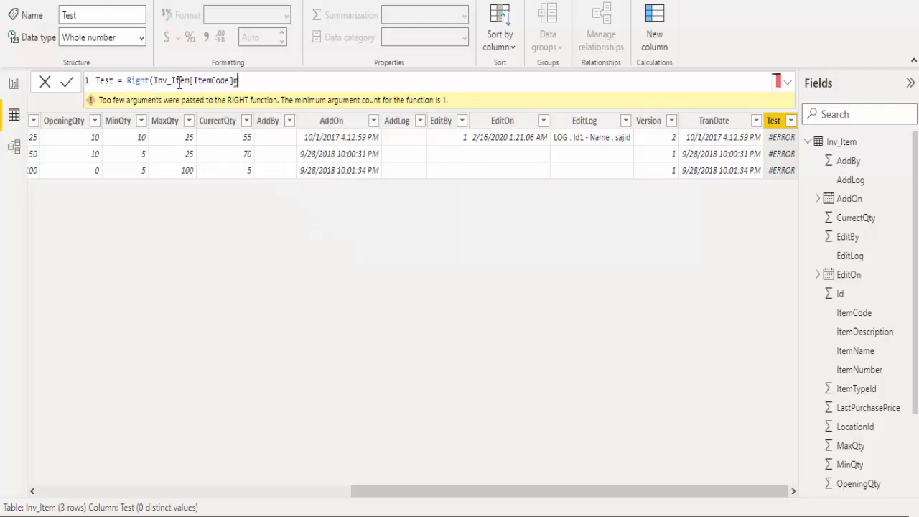
pyautogui.write(',')
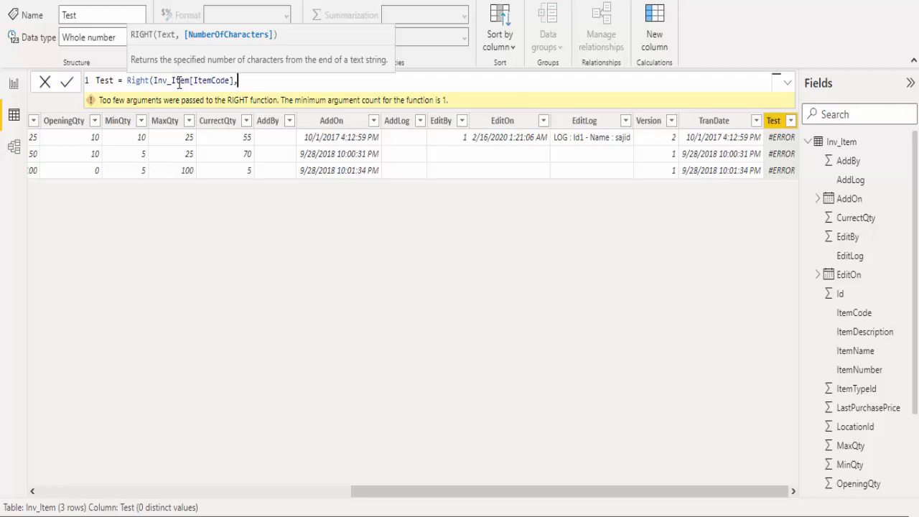
pyautogui.write('3)')
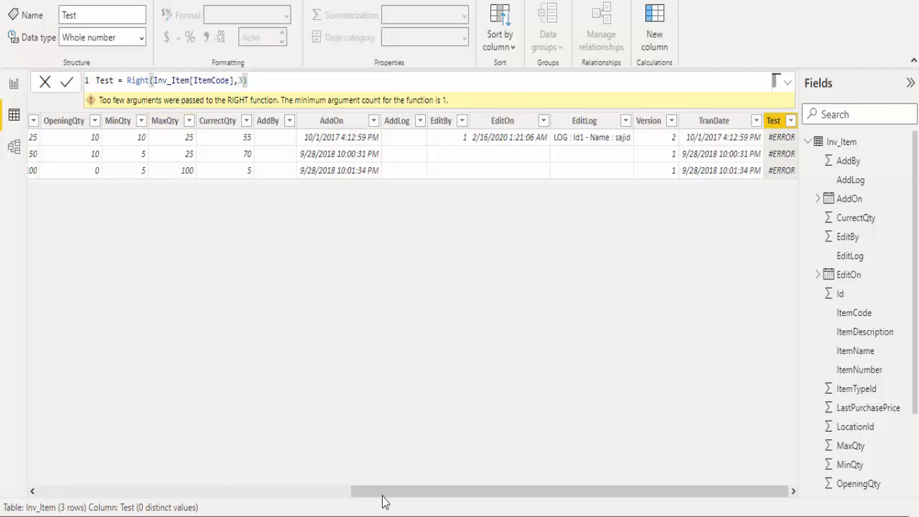
pyautogui.moveTo(379, 493); pyautogui.dragTo(7, 406)
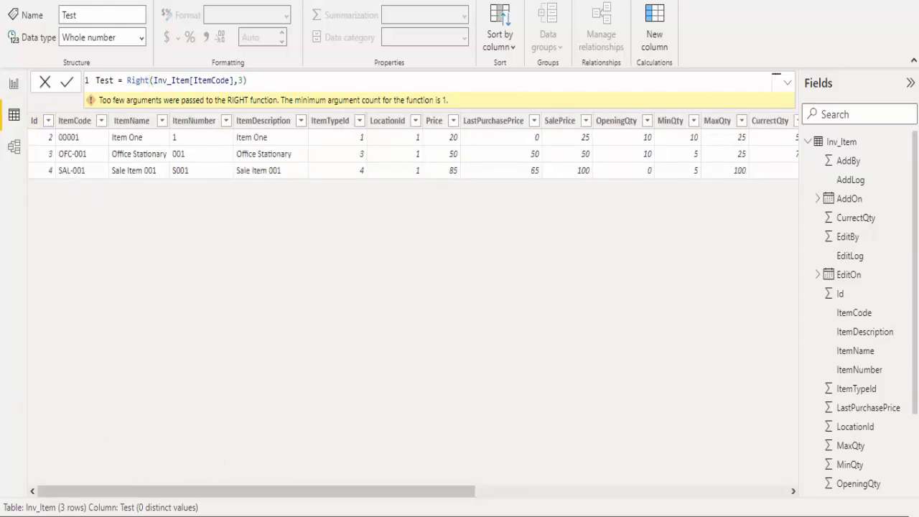
pyautogui.moveTo(443, 501); pyautogui.dragTo(804, 498)
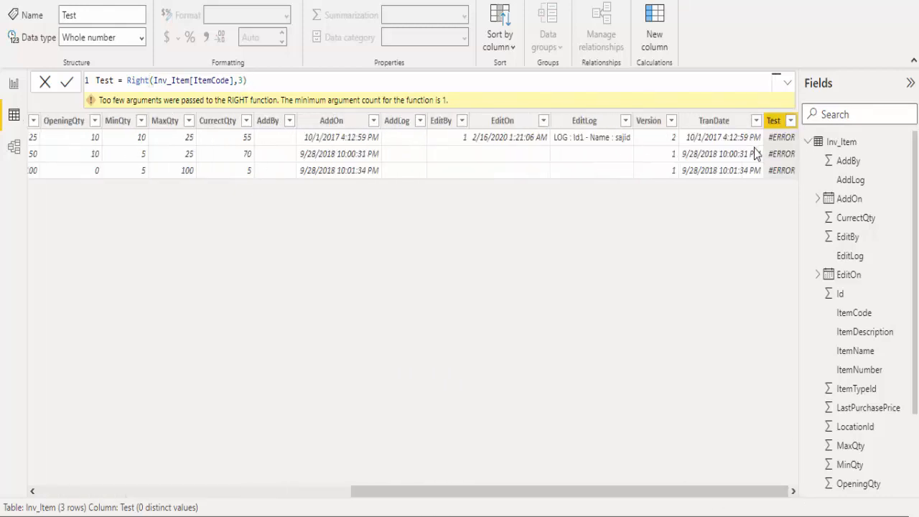
pyautogui.press('Return')
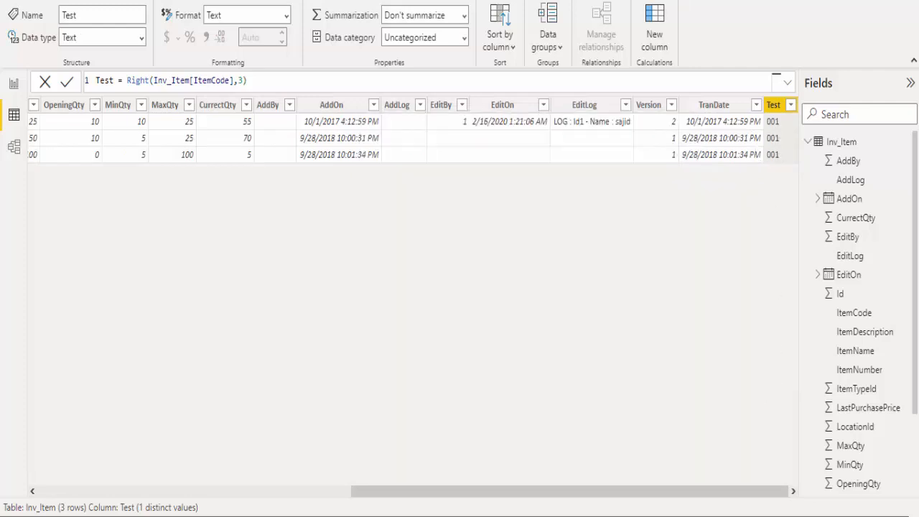
# Compare the ItemCode values with the Test column's results and view the Test column's filter choices.
pyautogui.moveTo(731, 492); pyautogui.dragTo(88, 447)
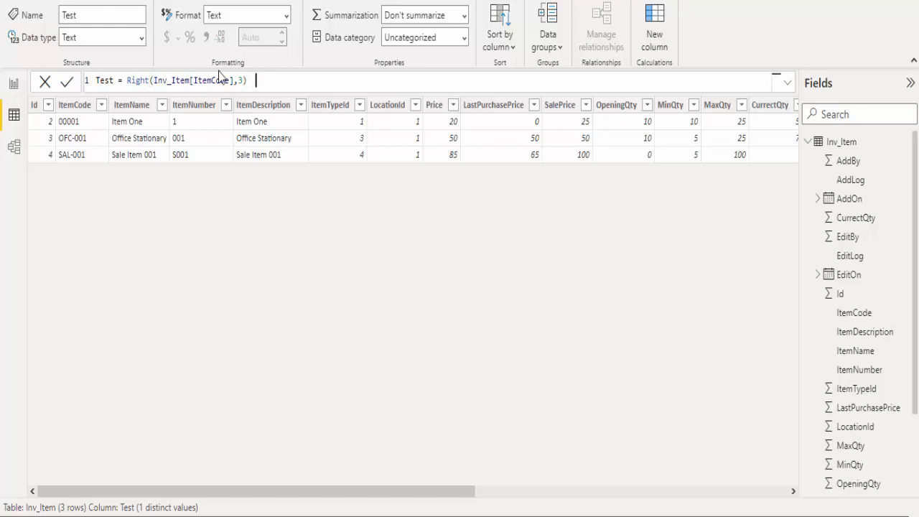
pyautogui.press('BackSpace')
pyautogui.press('BackSpace')
pyautogui.click(63, 83)
pyautogui.moveTo(638, 470); pyautogui.dragTo(804, 455)
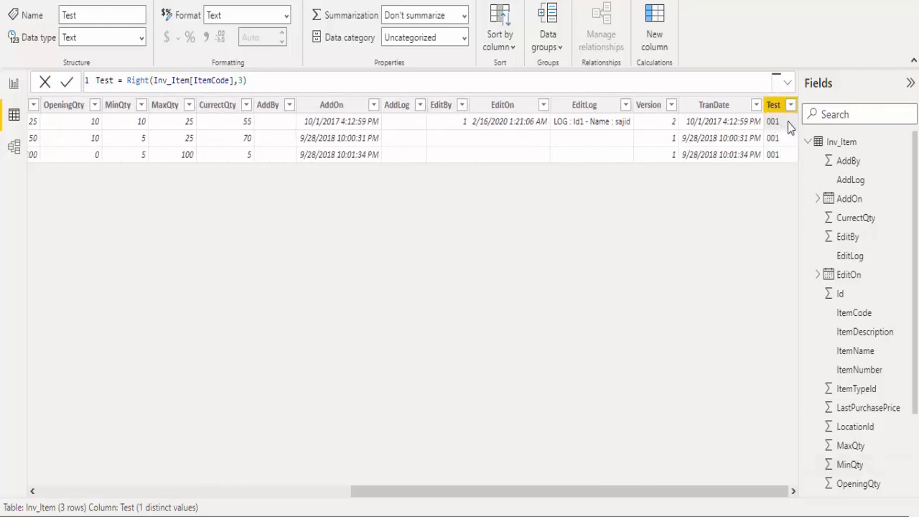
pyautogui.click(790, 107)
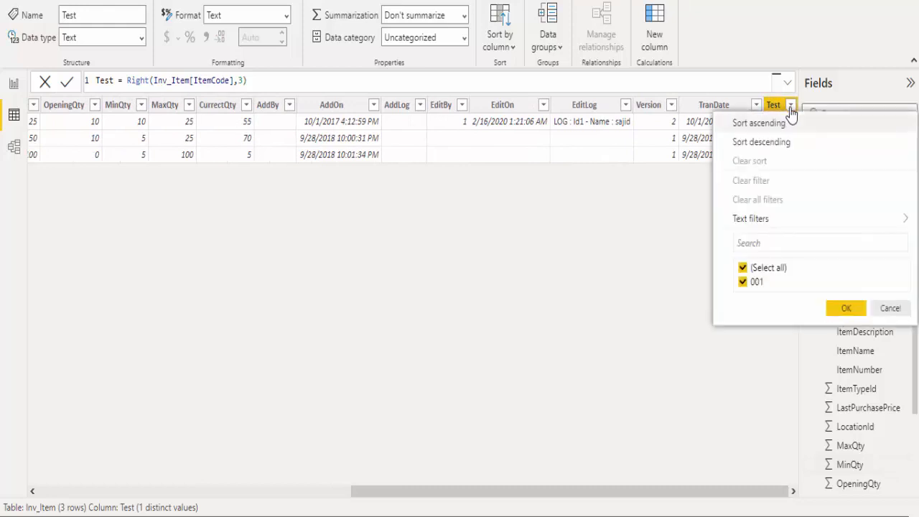
pyautogui.click(890, 309)
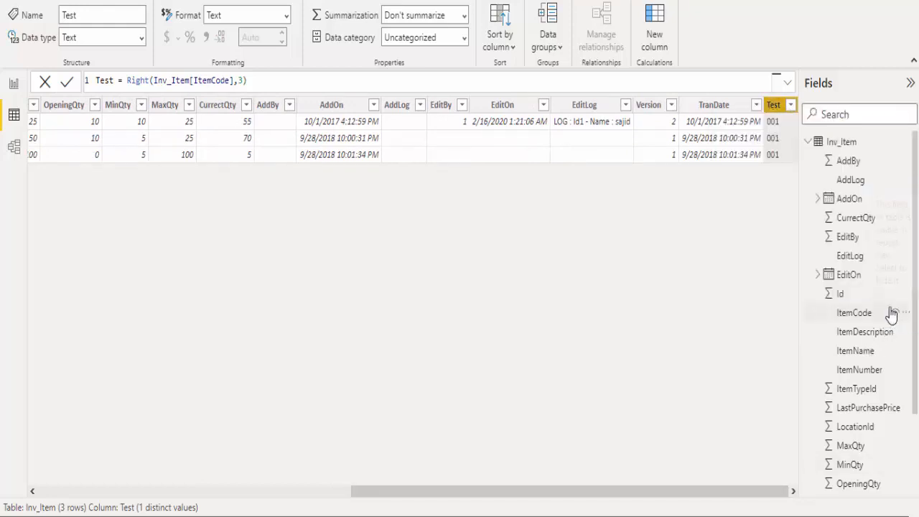
# Edit the column name in the Test formula, replacing its first letter with E without applying the change.
pyautogui.click(276, 80)
pyautogui.press('Left')
pyautogui.press('Left')
pyautogui.press('Left')
pyautogui.press('Left')
pyautogui.press('Left')
pyautogui.press('Left')
pyautogui.press('Left')
pyautogui.press('Left')
pyautogui.press('Left')
pyautogui.press('Left')
pyautogui.press('Left')
pyautogui.press('Left')
pyautogui.press('Left')
pyautogui.press('Left')
pyautogui.press('Left')
pyautogui.press('Left')
pyautogui.press('Left')
pyautogui.press('Left')
pyautogui.press('Left')
pyautogui.press('Left')
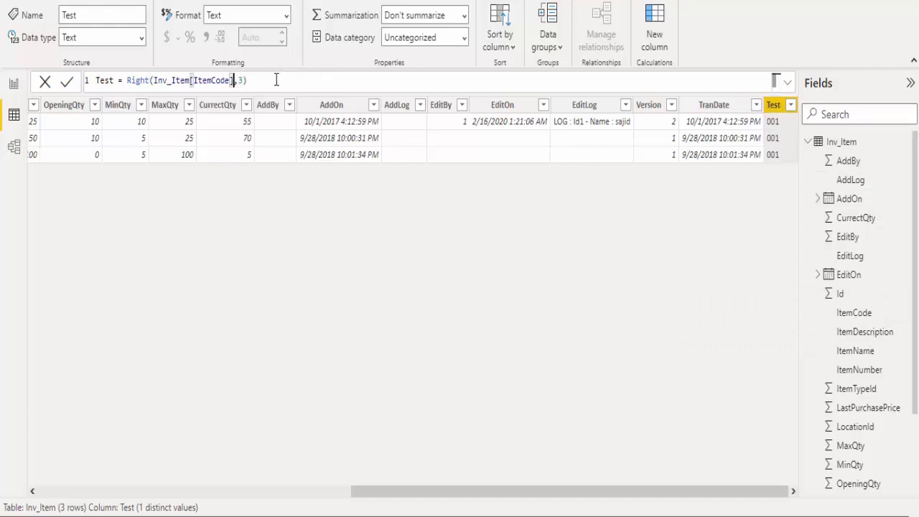
pyautogui.press('Left')
pyautogui.press('Left')
pyautogui.press('Tab')
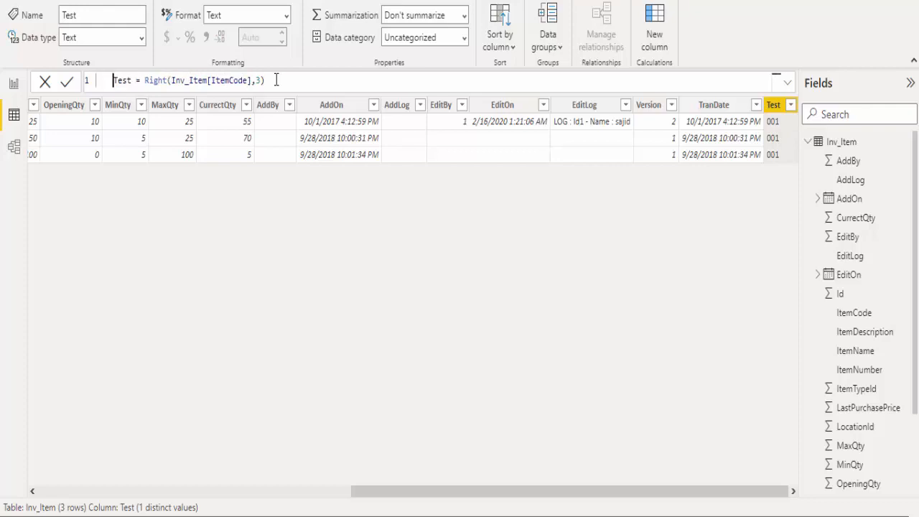
pyautogui.press('Delete')
pyautogui.press('BackSpace')
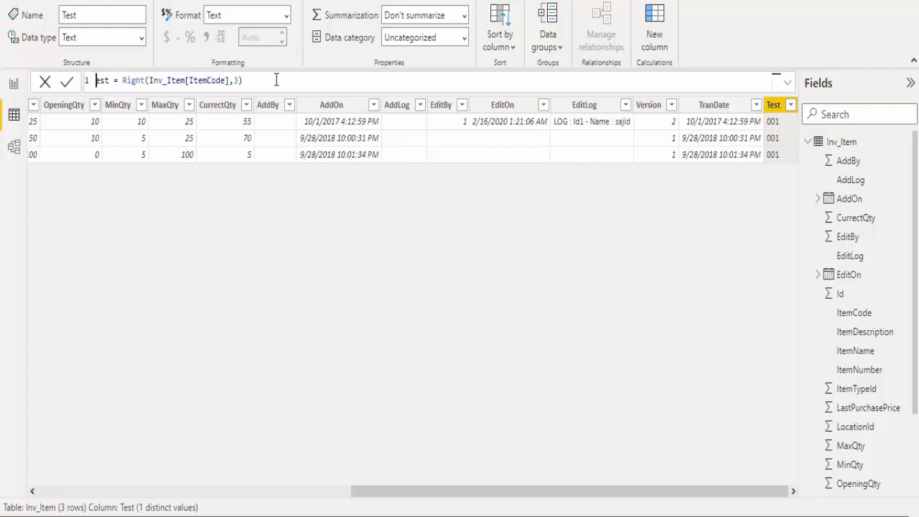
pyautogui.write('T')
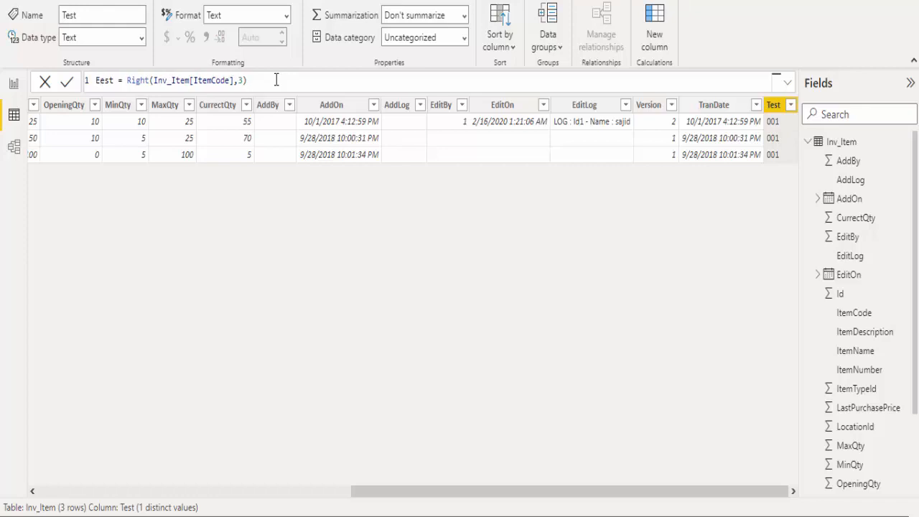
pyautogui.press('Home')
pyautogui.press('Tab')
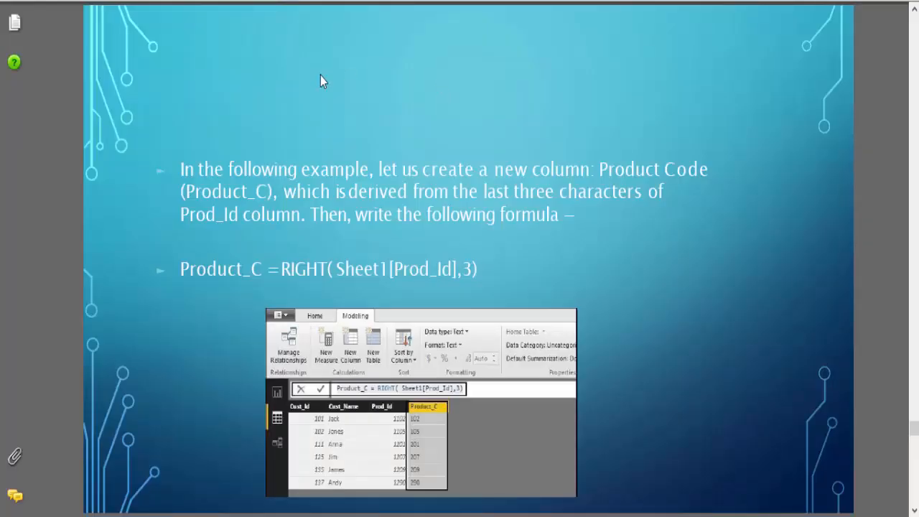
pyautogui.click(110, 2)
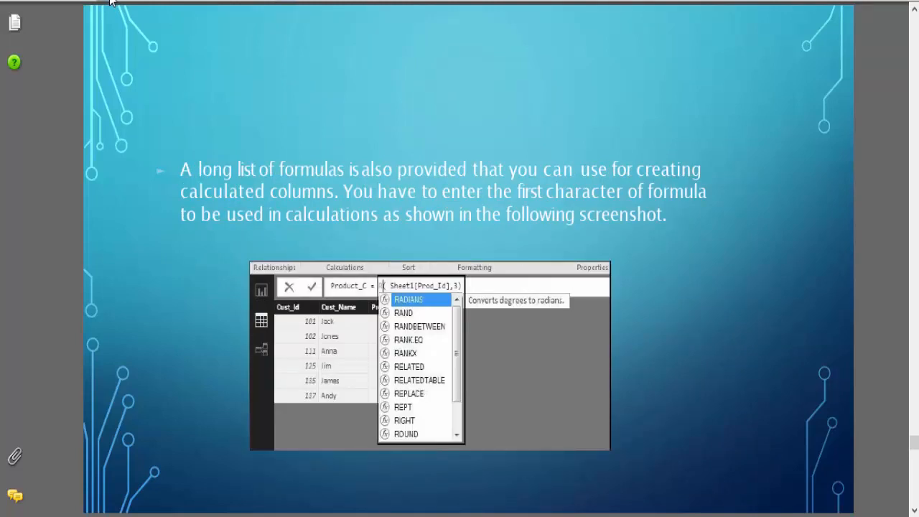